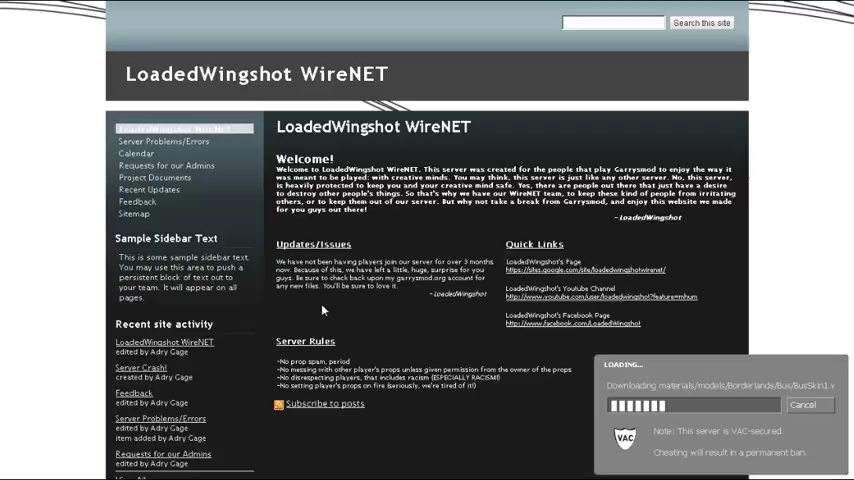
- Cancel joining LoadedWingshot WireNET to return to the server browser
{"action": "left_click", "coordinate": [803, 405]}
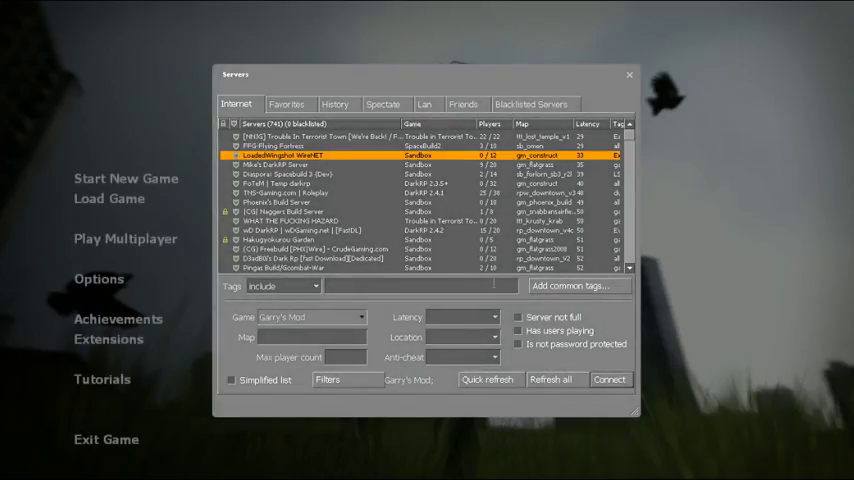